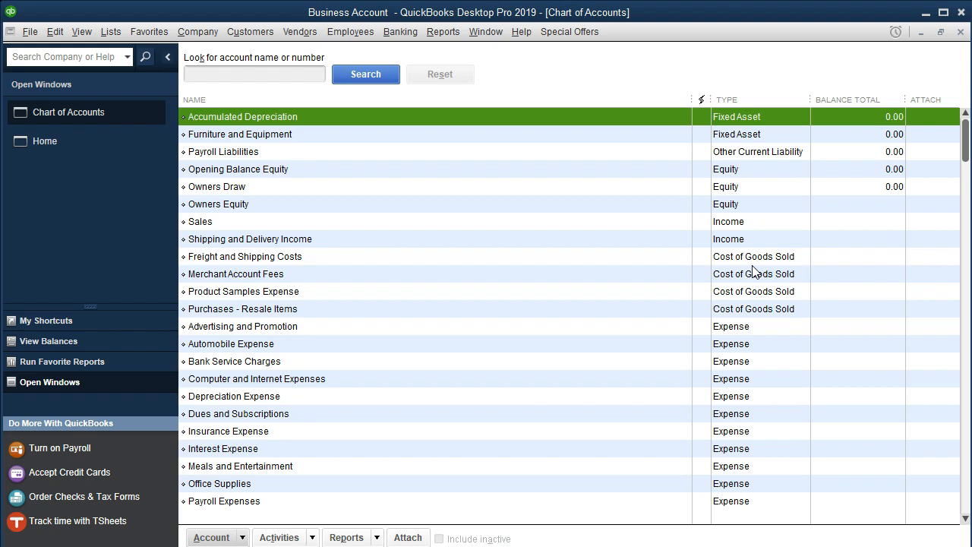
Step: Consult the January bank statement, and add a Bank account named Checking 5555 to the chart of accounts without setting up bank feeds
{"action": "key", "text": "alt+Tab"}
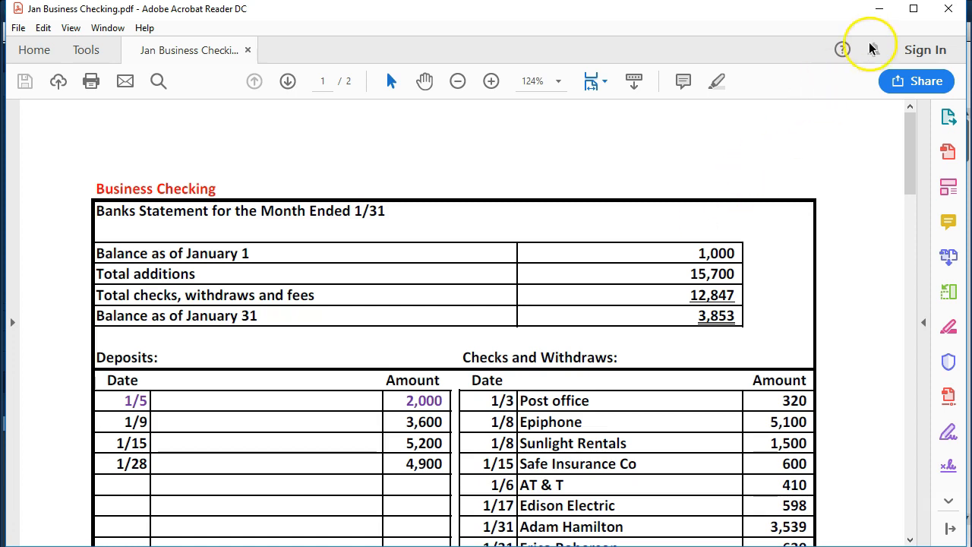
{"action": "left_click", "coordinate": [879, 9]}
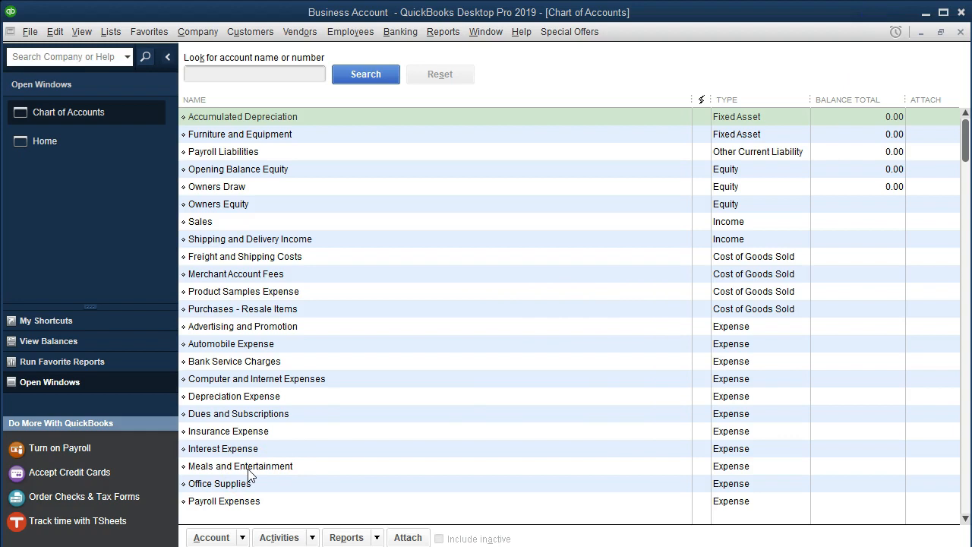
{"action": "left_click", "coordinate": [244, 537]}
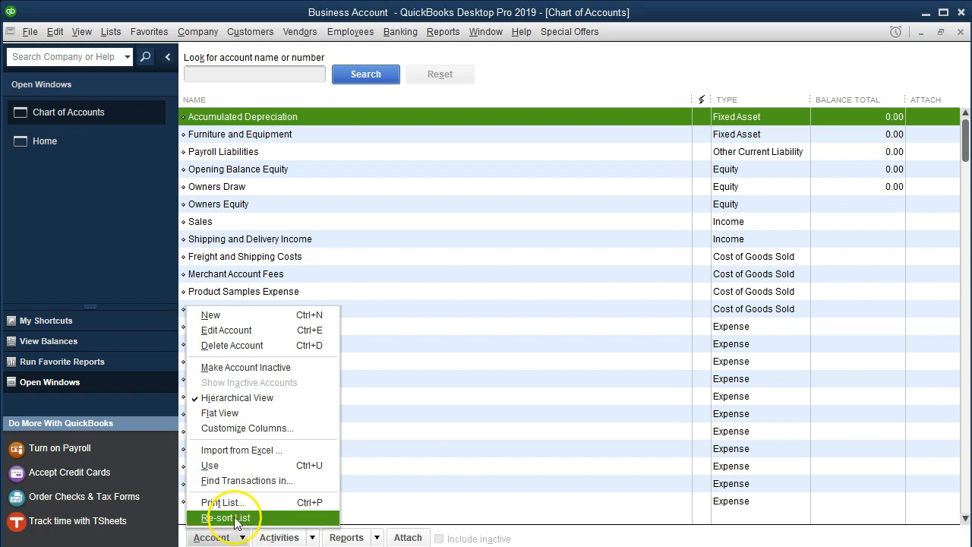
{"action": "left_click", "coordinate": [227, 316]}
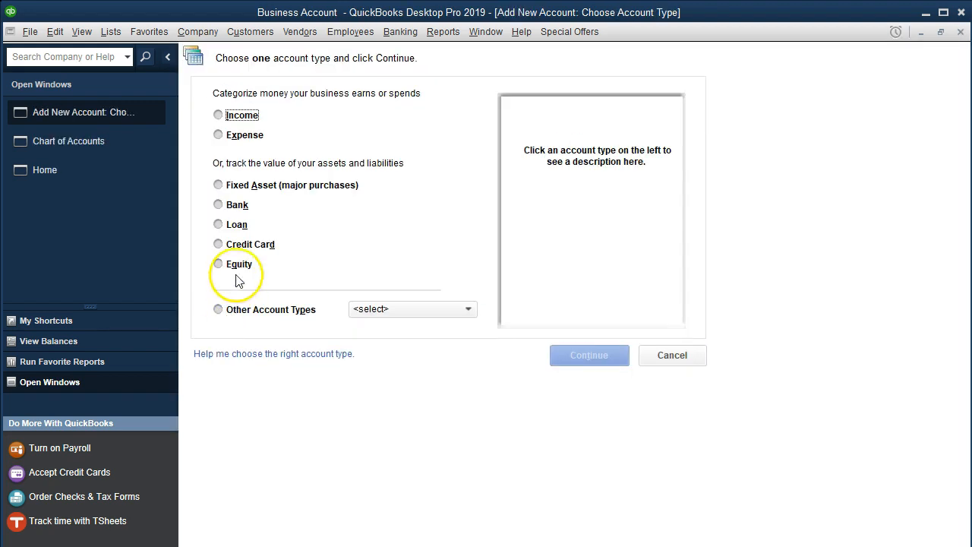
{"action": "left_click", "coordinate": [218, 205]}
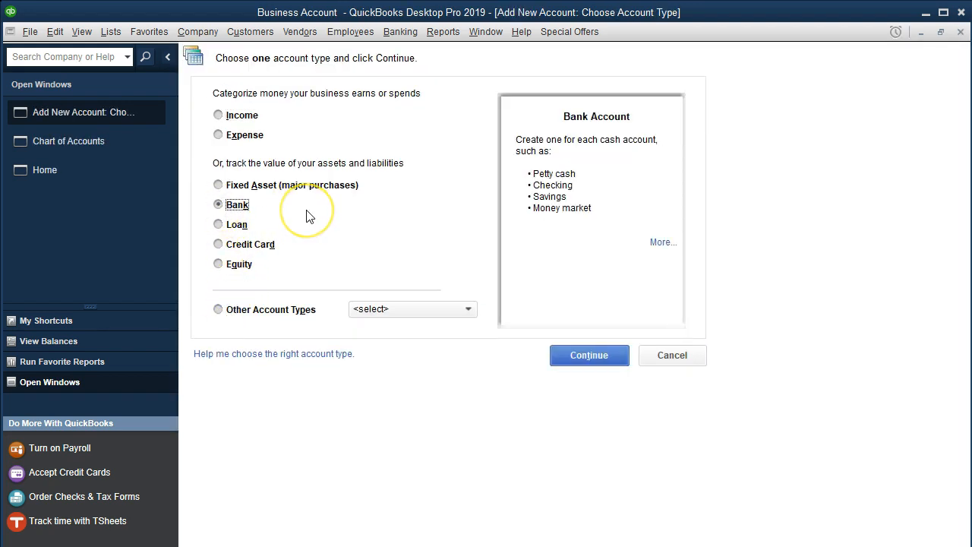
{"action": "left_click", "coordinate": [585, 356]}
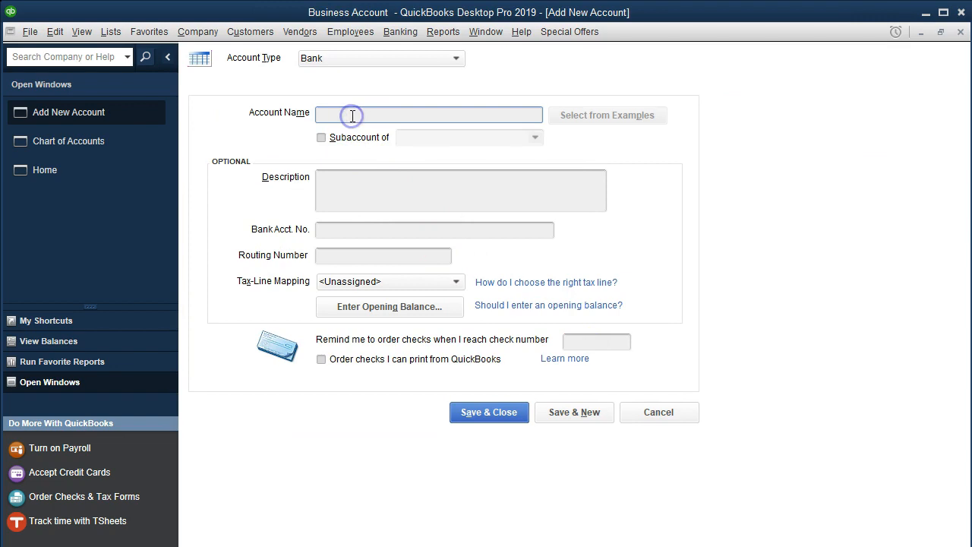
{"action": "type", "text": "Checking"}
{"action": "type", "text": "5555"}
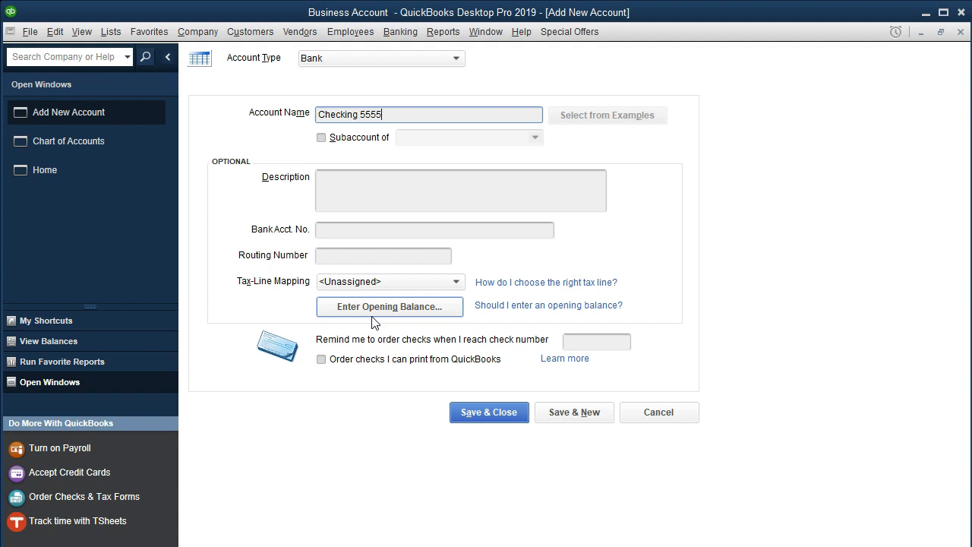
{"action": "left_click", "coordinate": [467, 410]}
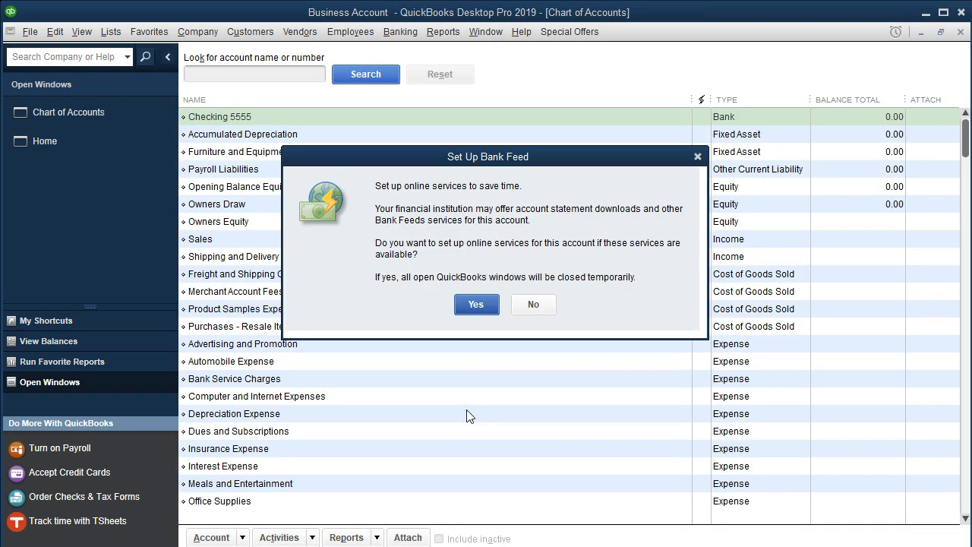
{"action": "left_click", "coordinate": [698, 158]}
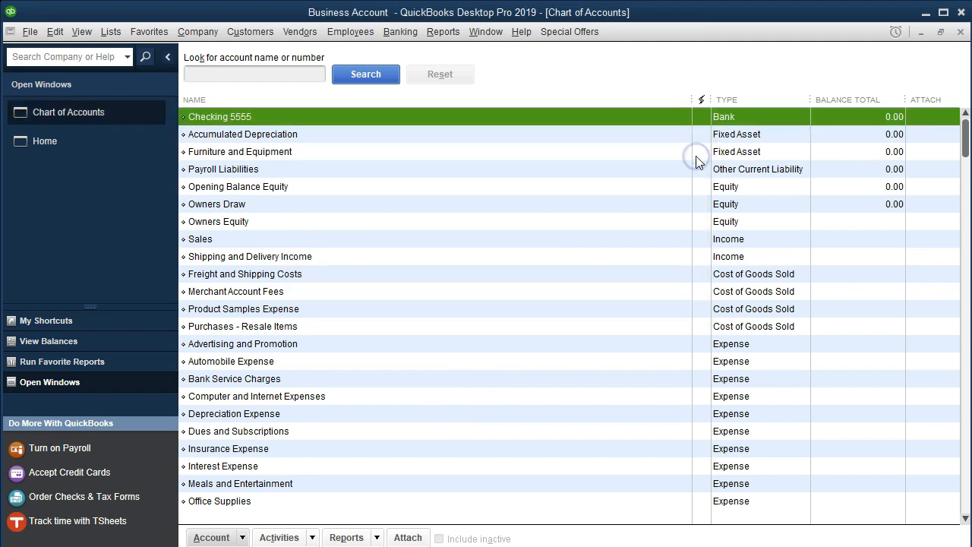
Step: Open the Checking 5555 register and enter a transaction dated 12/31/2019 with a blank number and a 1,000.00 deposit
{"action": "double_click", "coordinate": [351, 120]}
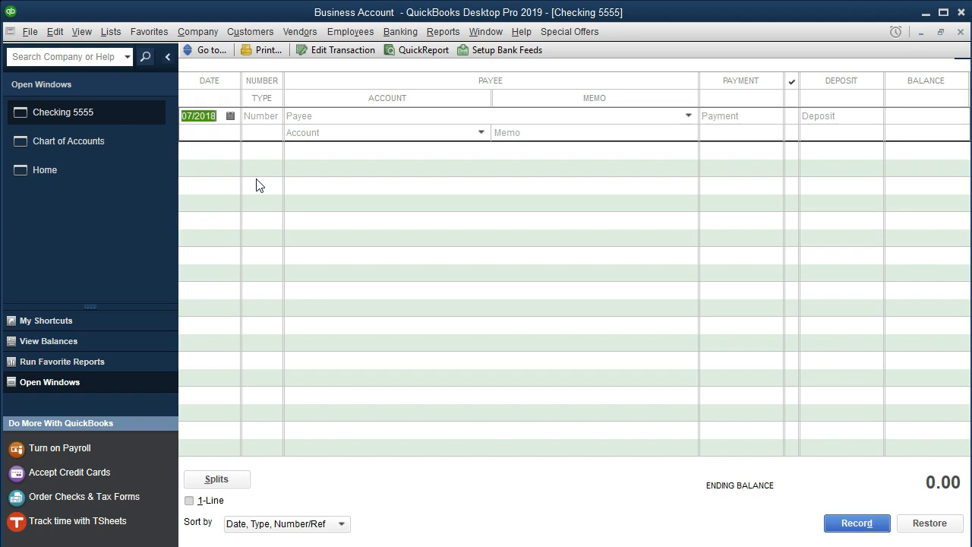
{"action": "type", "text": "123119"}
{"action": "key", "text": "Tab"}
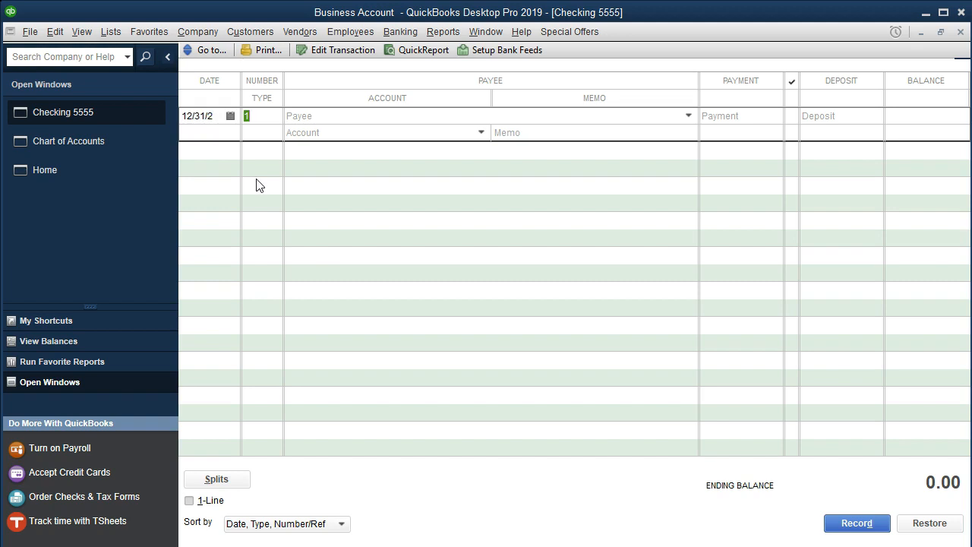
{"action": "key", "text": "Delete"}
{"action": "key", "text": "Tab"}
{"action": "key", "text": "Tab"}
{"action": "key", "text": "Tab"}
{"action": "key", "text": "Tab"}
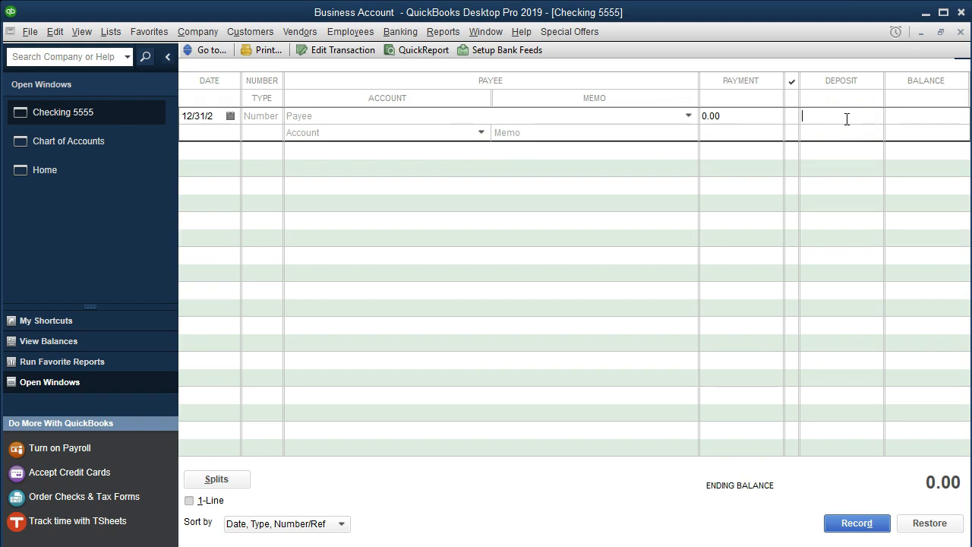
{"action": "type", "text": "1000"}
{"action": "key", "text": "Tab"}
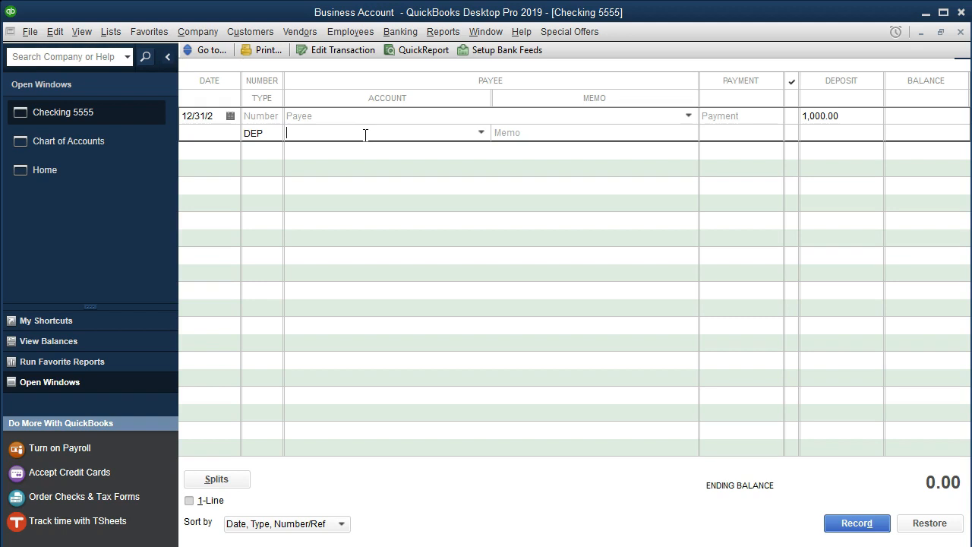
Step: Assign the deposit to Owners Equity with the memo "Set up beginning balance" and record it, accepting the future-date and retained earnings postings
{"action": "left_click", "coordinate": [481, 133]}
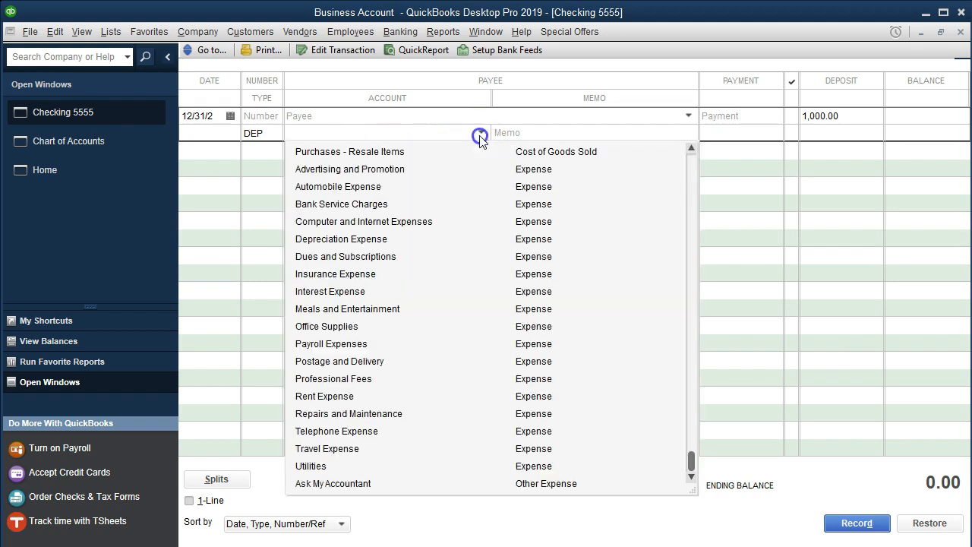
{"action": "scroll", "coordinate": [454, 281], "scroll_direction": "up", "scroll_amount": 1}
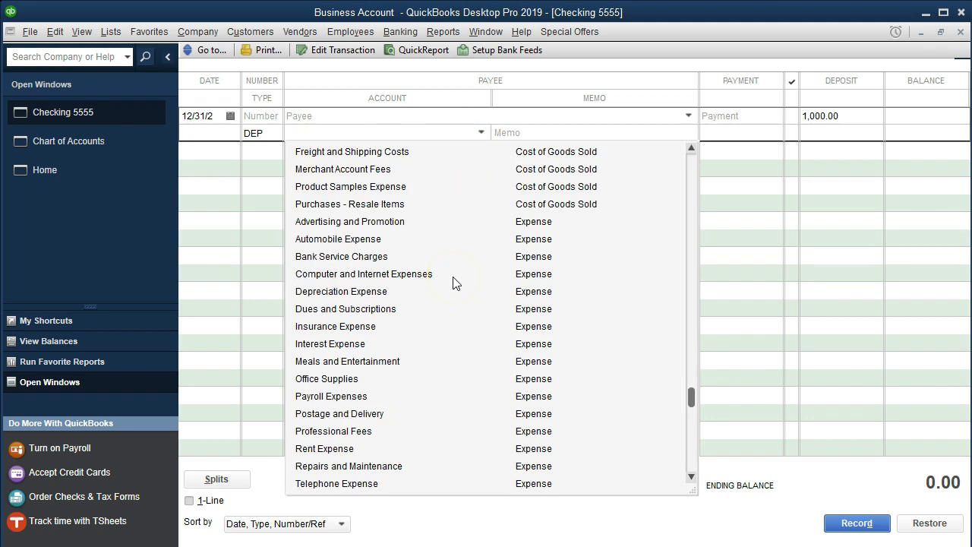
{"action": "scroll", "coordinate": [454, 283], "scroll_direction": "down", "scroll_amount": 1}
{"action": "scroll", "coordinate": [452, 279], "scroll_direction": "up", "scroll_amount": 3}
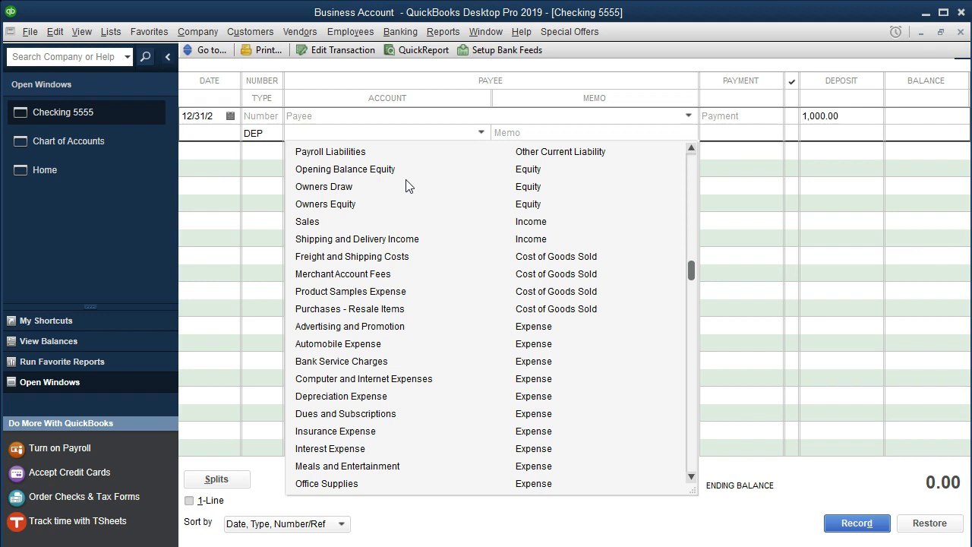
{"action": "left_click", "coordinate": [352, 205]}
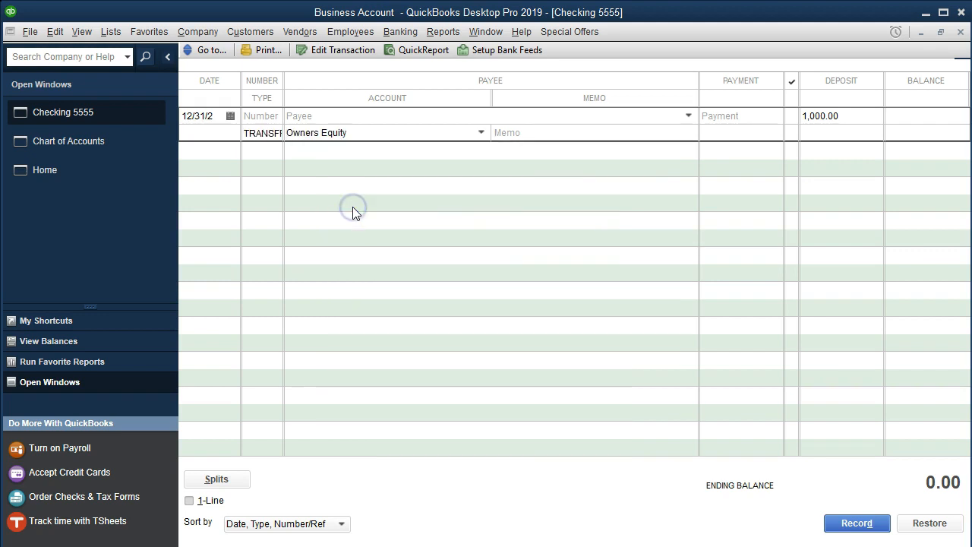
{"action": "left_click", "coordinate": [535, 135]}
{"action": "type", "text": "Set up beginning balance"}
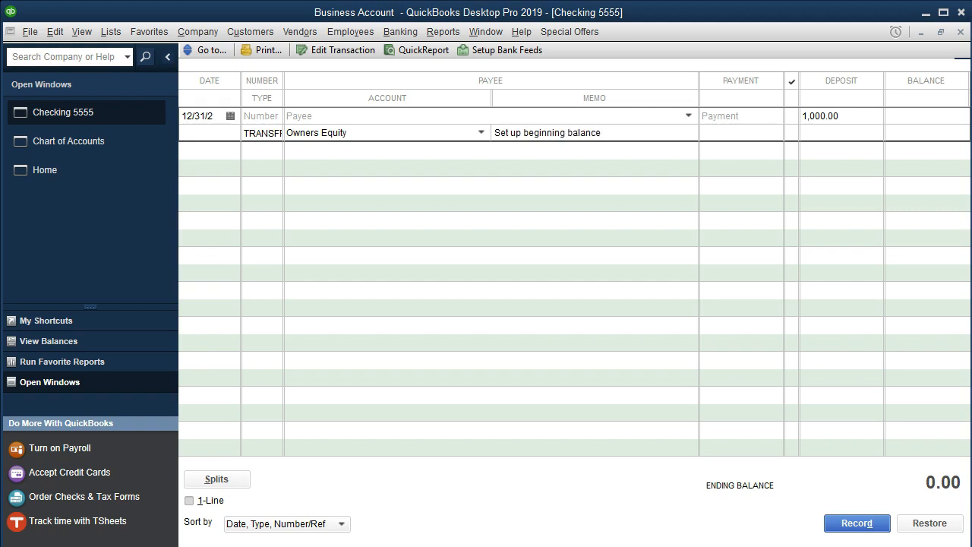
{"action": "left_click", "coordinate": [838, 319]}
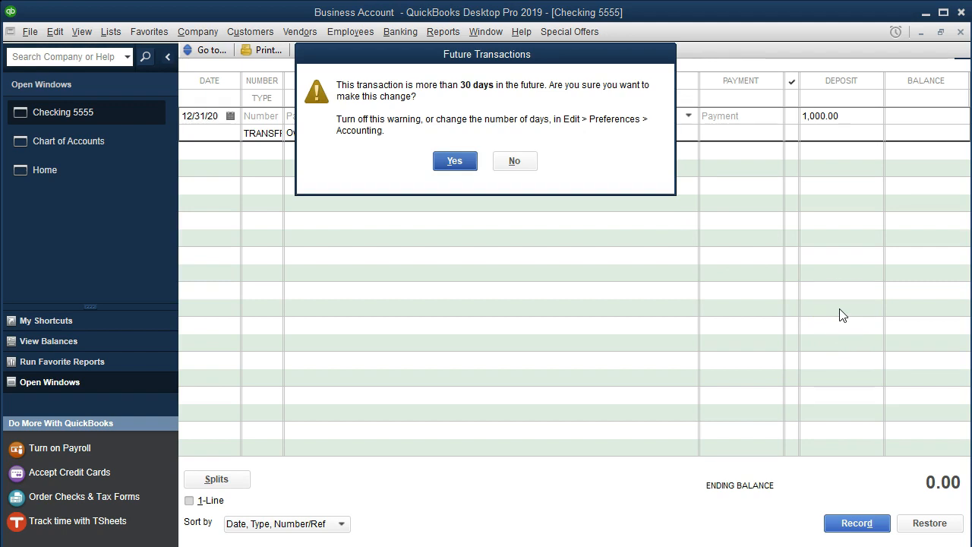
{"action": "left_click", "coordinate": [465, 164]}
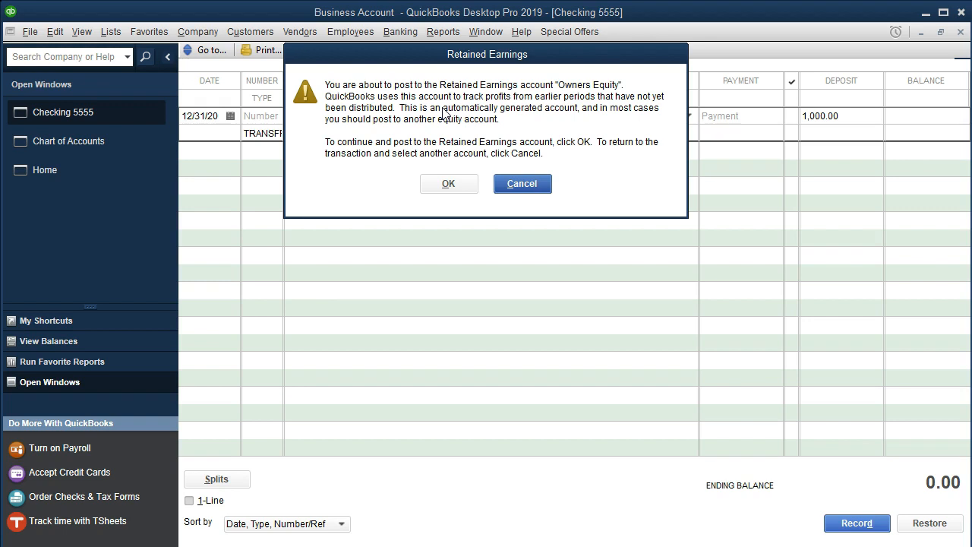
{"action": "left_click", "coordinate": [448, 183]}
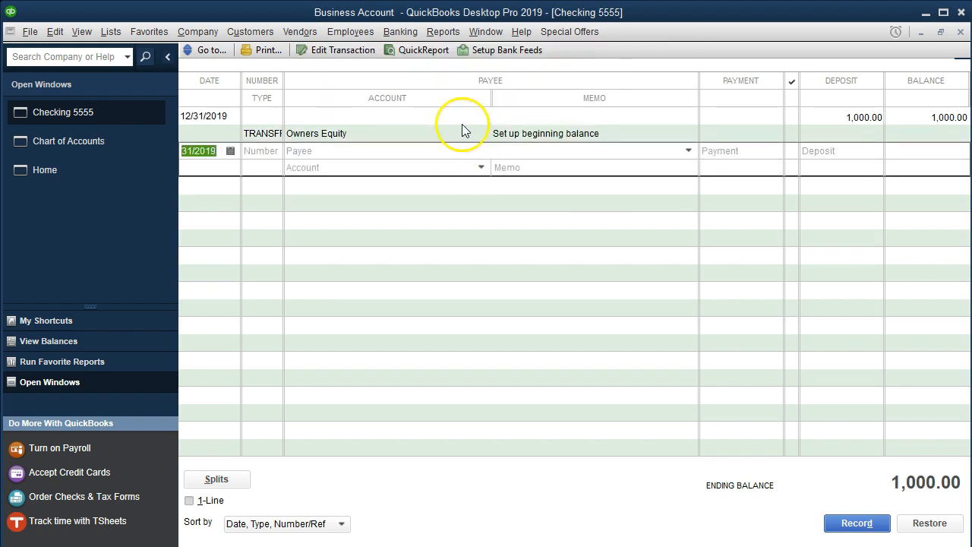
Step: Run the standard Balance Sheet report with a custom date range from 01/01/2019 to 12/31/2019
{"action": "left_click", "coordinate": [444, 33]}
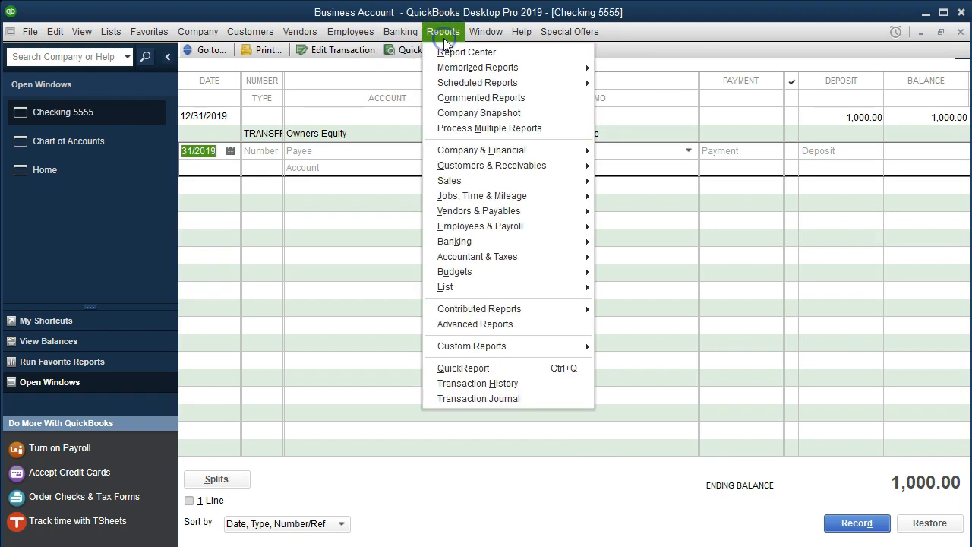
{"action": "mouse_move", "coordinate": [560, 158]}
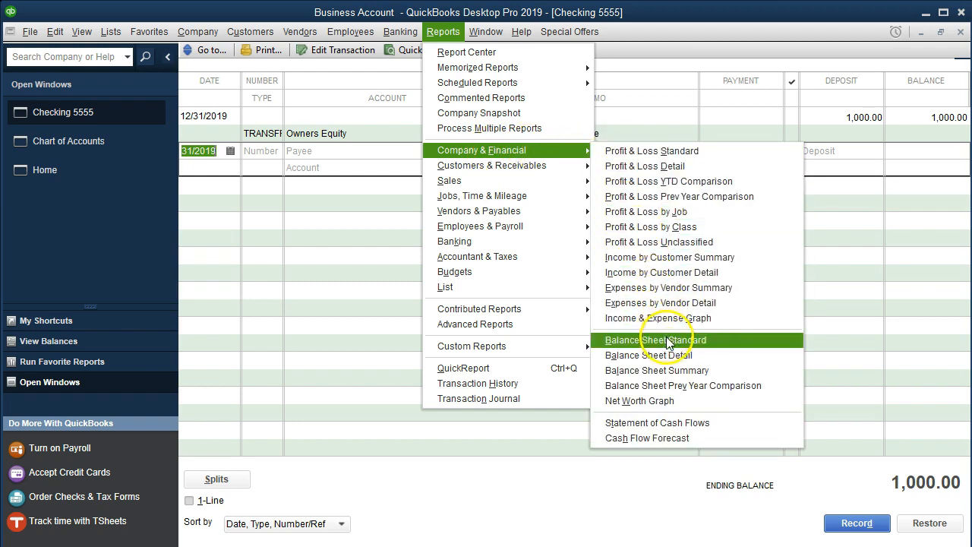
{"action": "left_click", "coordinate": [719, 341]}
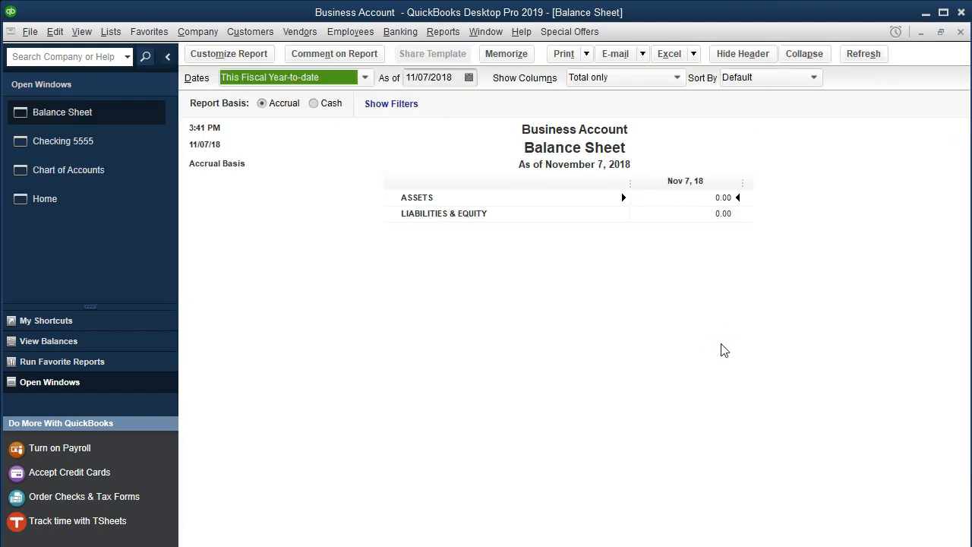
{"action": "left_click", "coordinate": [263, 61]}
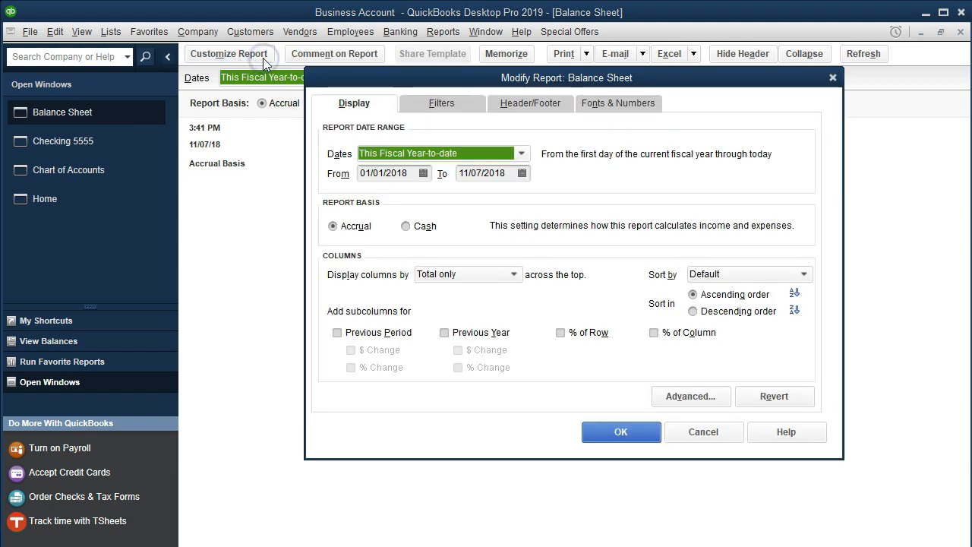
{"action": "type", "text": "010119"}
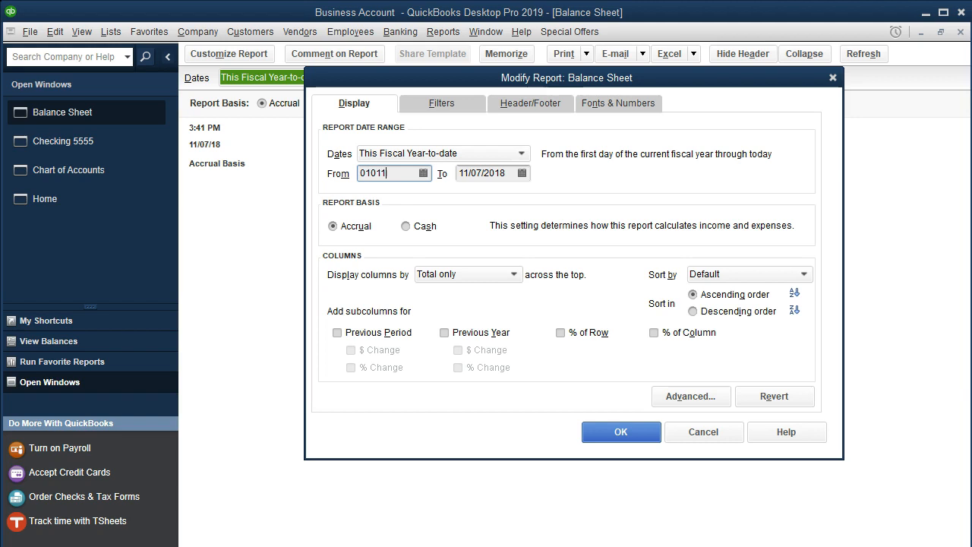
{"action": "key", "text": "Tab"}
{"action": "type", "text": "1"}
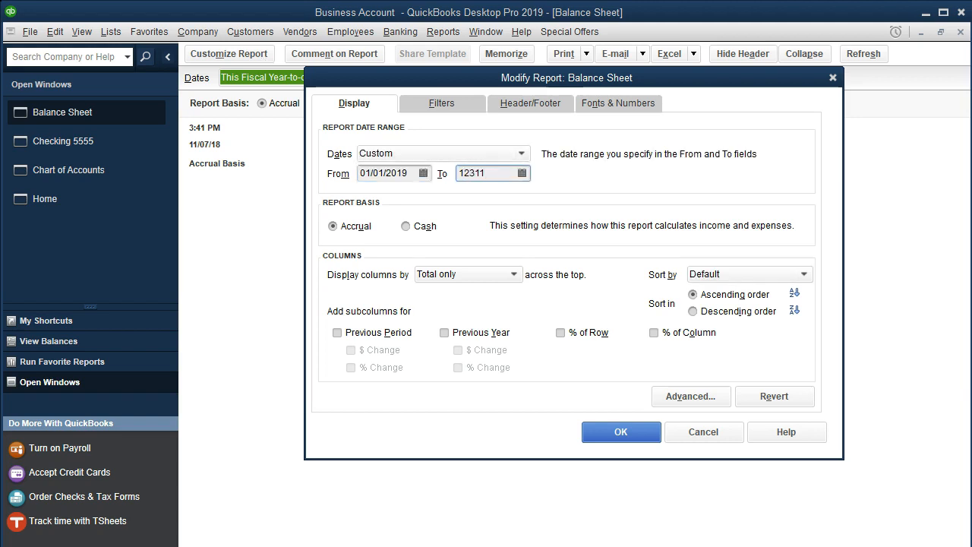
{"action": "type", "text": "2/31/2019"}
{"action": "key", "text": "Tab"}
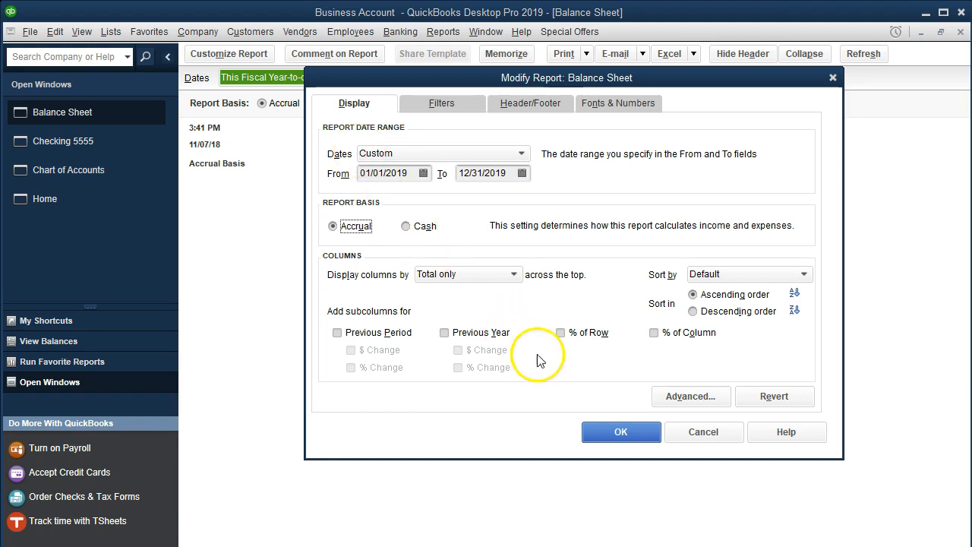
{"action": "left_click", "coordinate": [597, 430]}
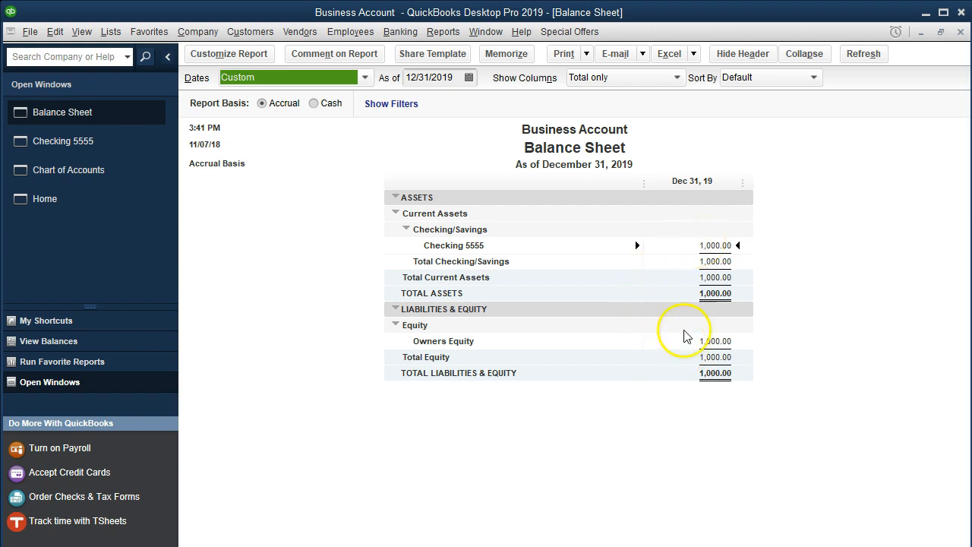
Step: Drill down from the Checking 5555 balance to its source transfer, and return to the Balance Sheet
{"action": "double_click", "coordinate": [711, 246]}
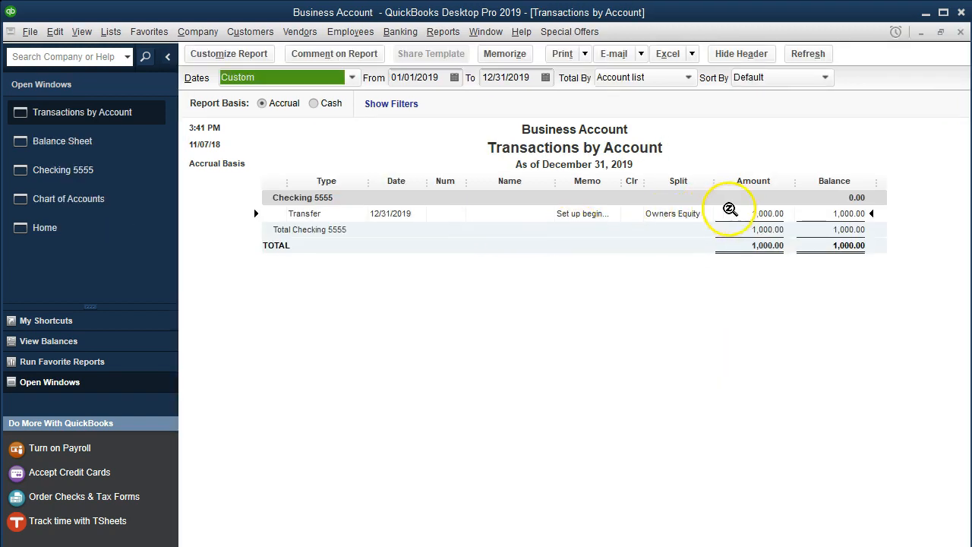
{"action": "double_click", "coordinate": [749, 213]}
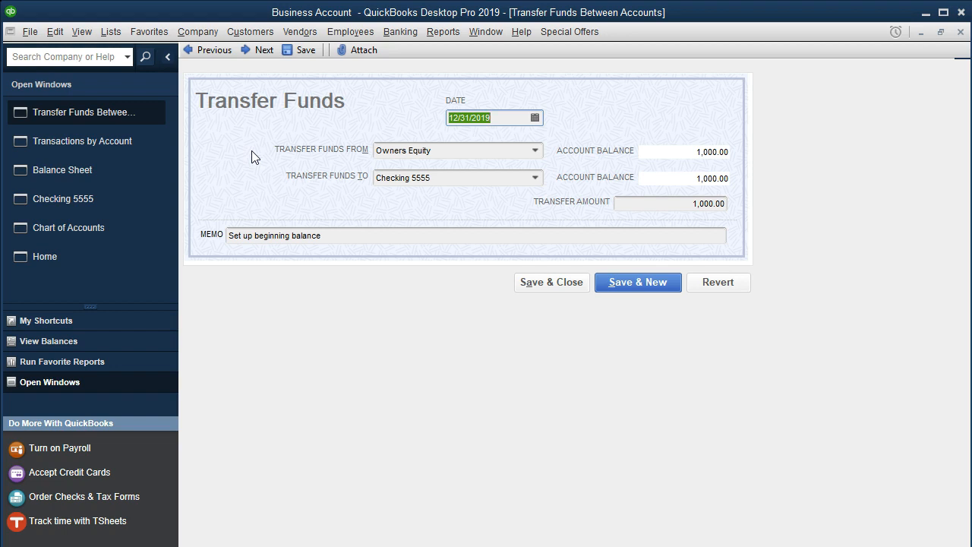
{"action": "left_click", "coordinate": [959, 32]}
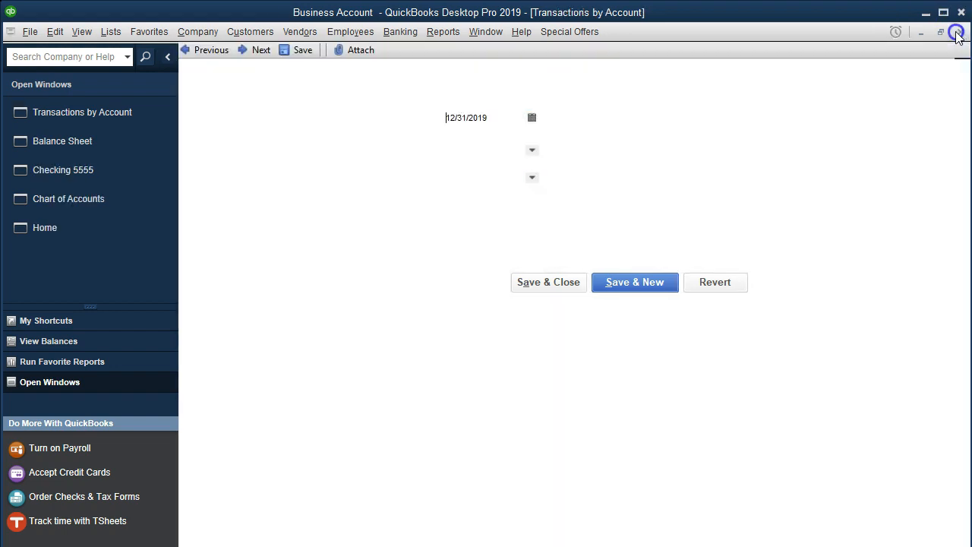
{"action": "left_click", "coordinate": [959, 32]}
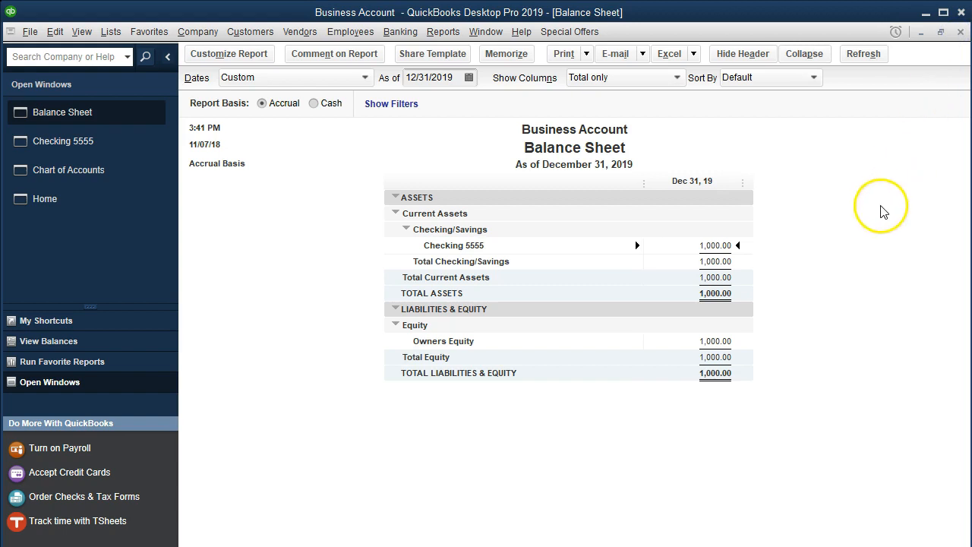
Step: Drill down from the Owners Equity balance on the Balance Sheet to its source transfer
{"action": "left_click", "coordinate": [718, 339]}
{"action": "double_click", "coordinate": [718, 339]}
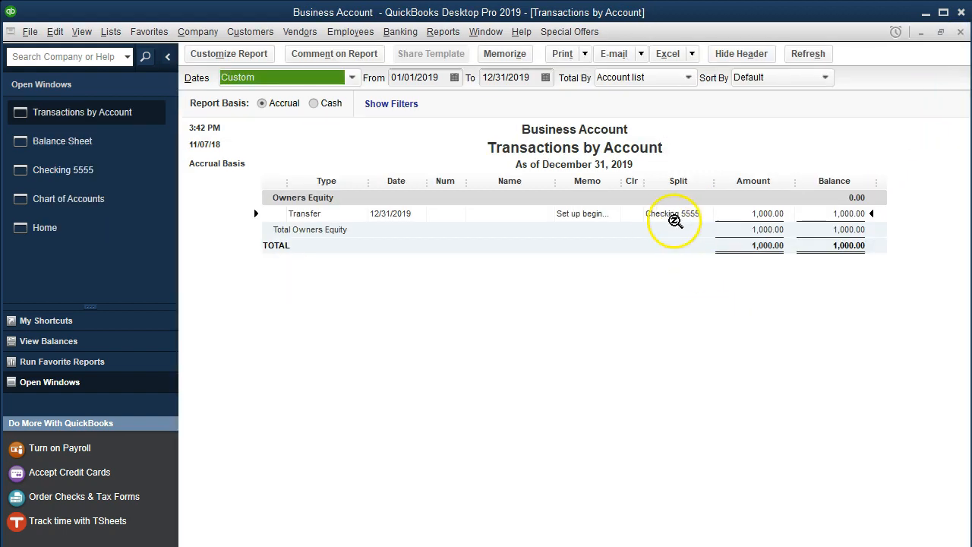
{"action": "double_click", "coordinate": [764, 215]}
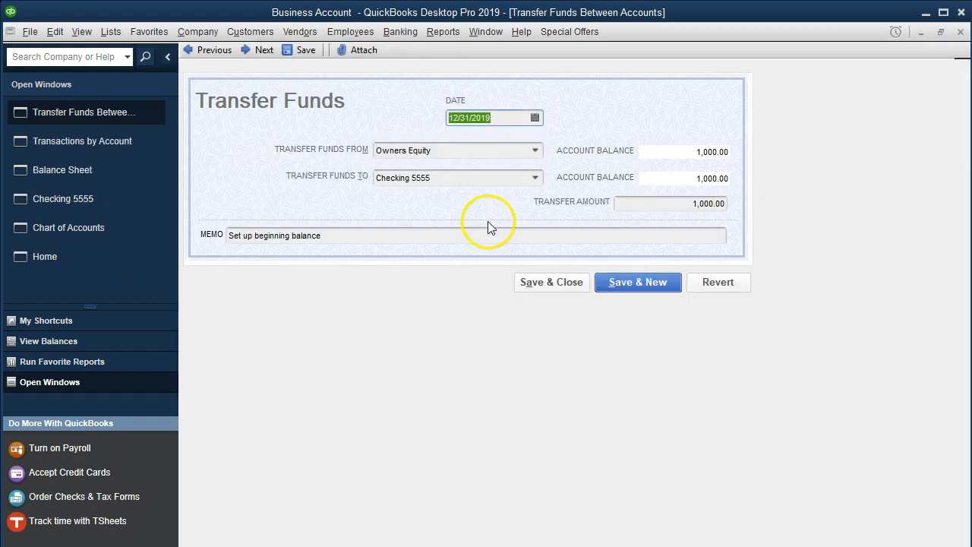
Step: Return to the Balance Sheet, set its date range to 01/01/2020 through 12/31/2020, and drill down into the Checking 5555 balance
{"action": "left_click", "coordinate": [959, 33]}
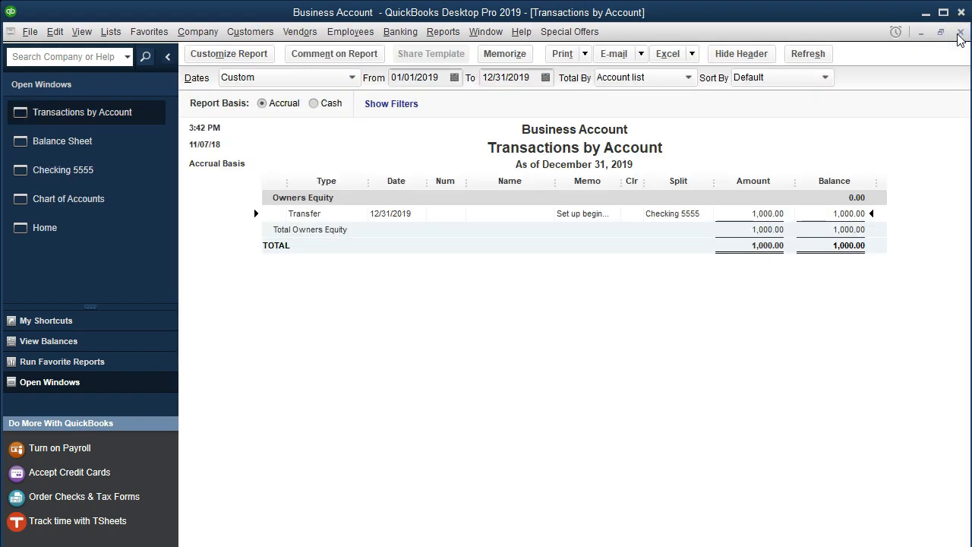
{"action": "left_click", "coordinate": [959, 35]}
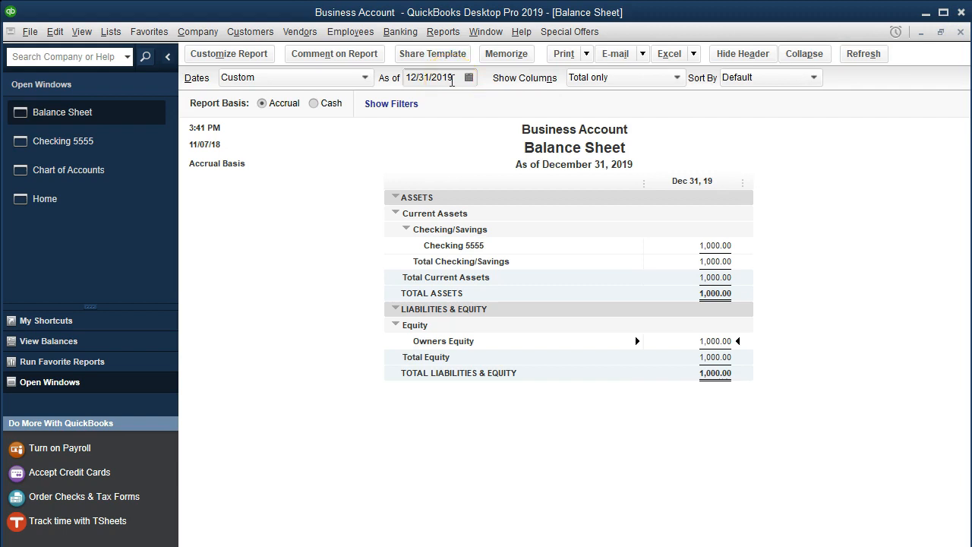
{"action": "left_click", "coordinate": [252, 54]}
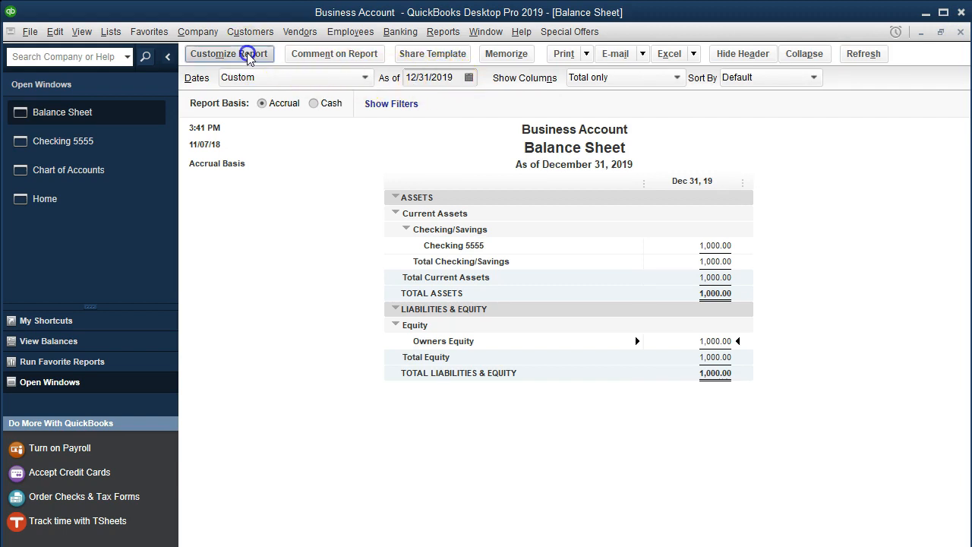
{"action": "key", "text": "Tab"}
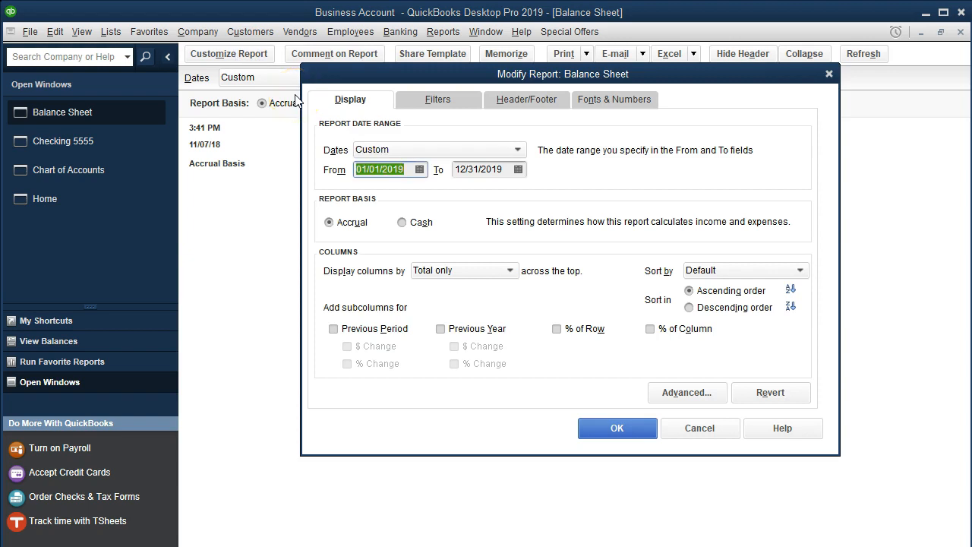
{"action": "type", "text": "010120"}
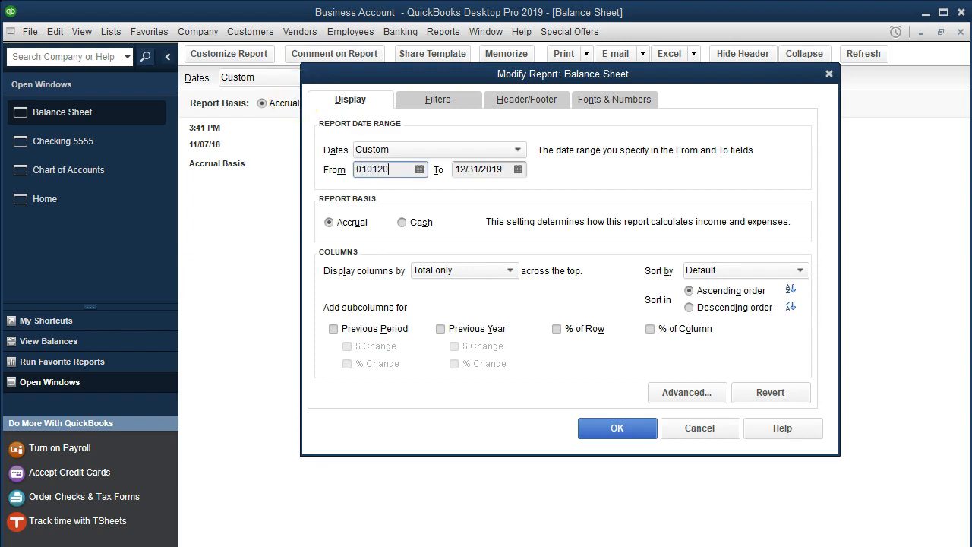
{"action": "key", "text": "Tab"}
{"action": "type", "text": "123120"}
{"action": "key", "text": "Tab"}
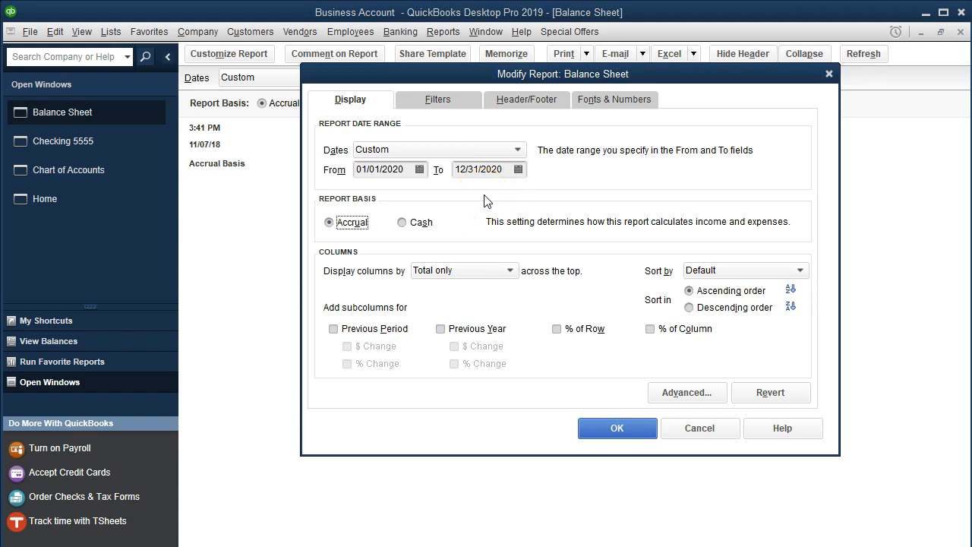
{"action": "left_click", "coordinate": [644, 430]}
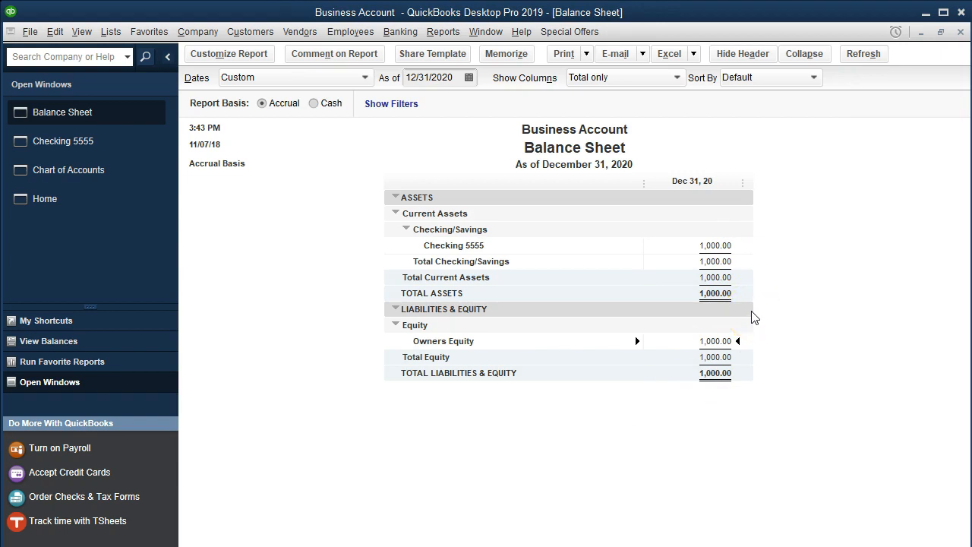
{"action": "double_click", "coordinate": [713, 247]}
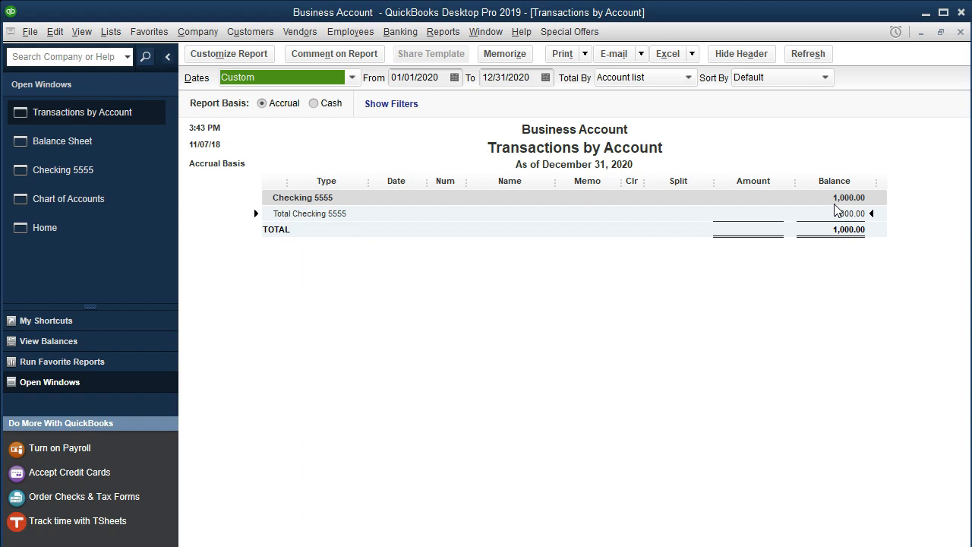
Step: Begin reconciling Checking 5555 with the ending balance of 3,853 from the January bank statement PDF, and return to the Balance Sheet
{"action": "left_click", "coordinate": [401, 34]}
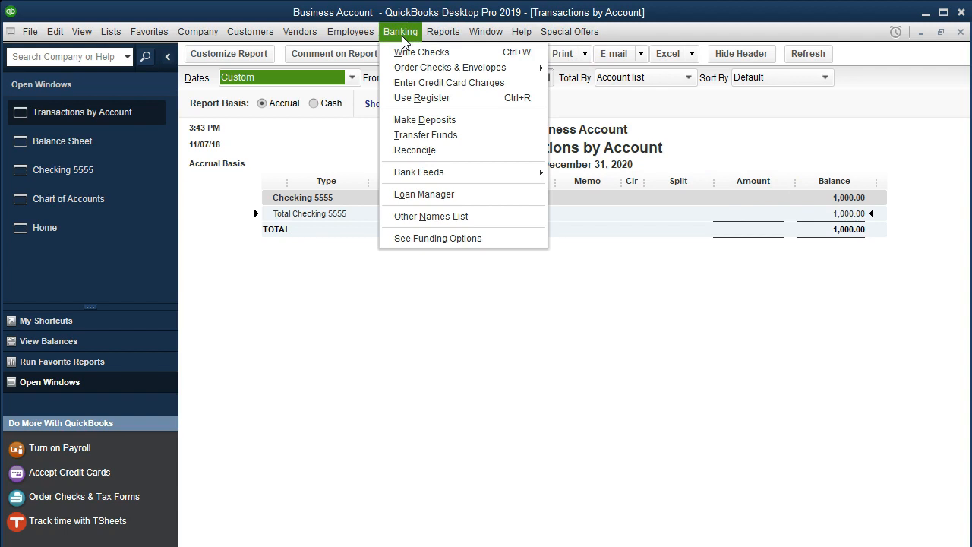
{"action": "left_click", "coordinate": [431, 149]}
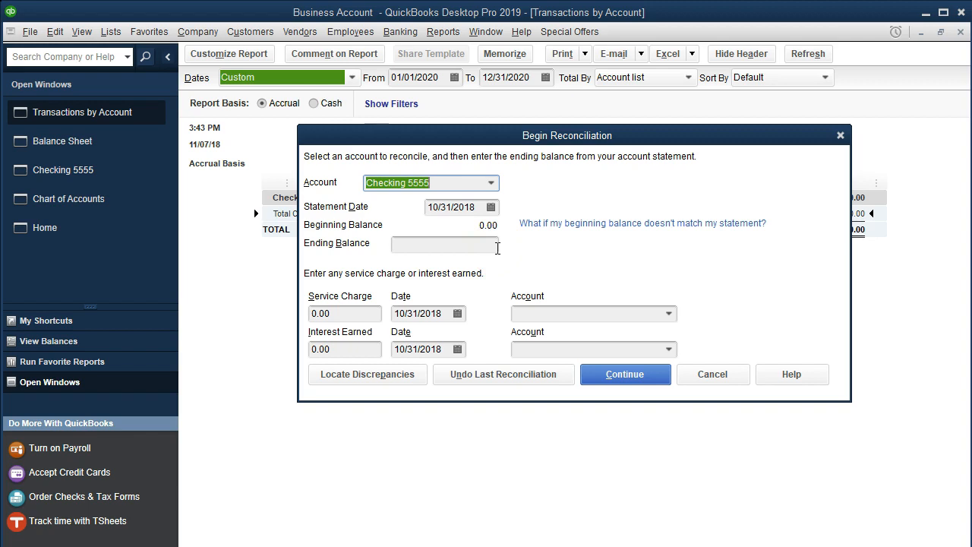
{"action": "left_click", "coordinate": [479, 244]}
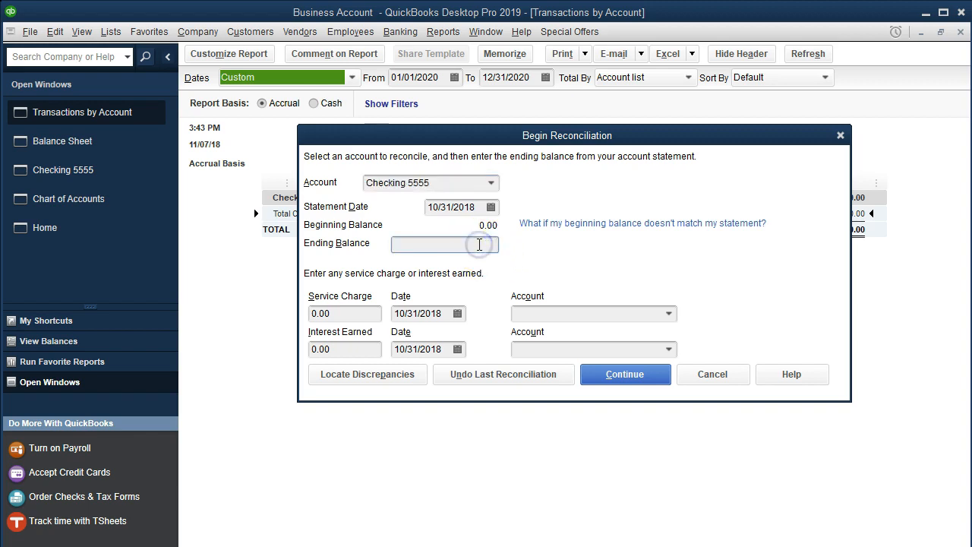
{"action": "key", "text": "alt+Tab"}
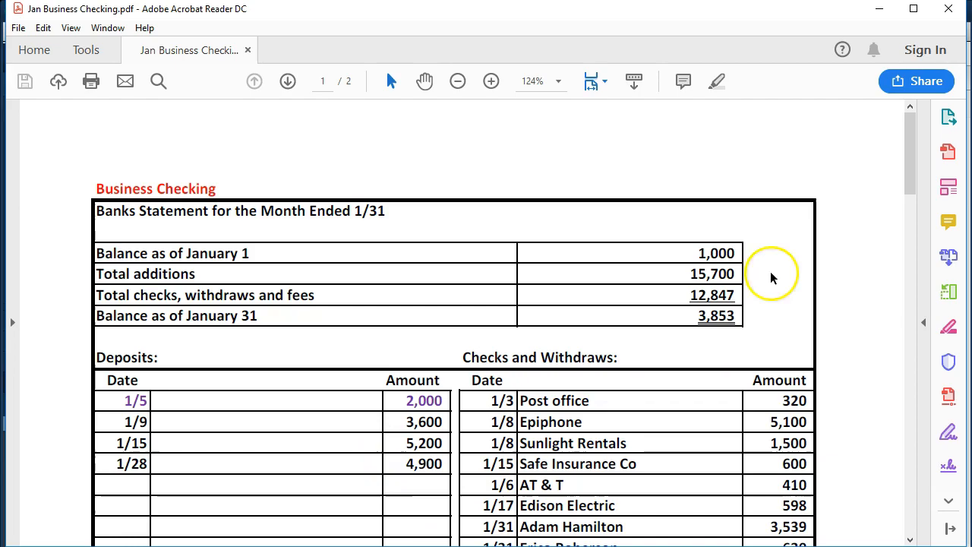
{"action": "left_click", "coordinate": [879, 10]}
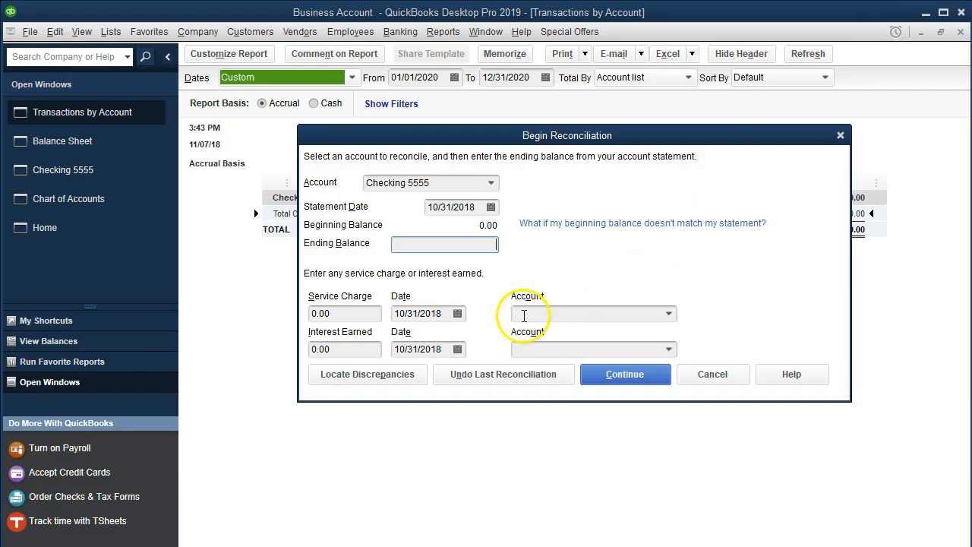
{"action": "type", "text": "38"}
{"action": "type", "text": "60"}
{"action": "left_click", "coordinate": [644, 374]}
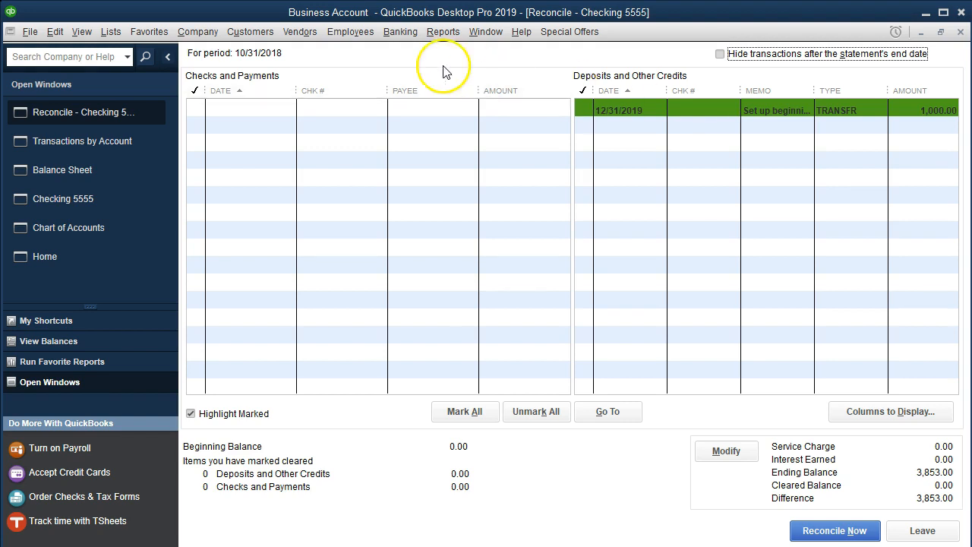
{"action": "left_click", "coordinate": [98, 169]}
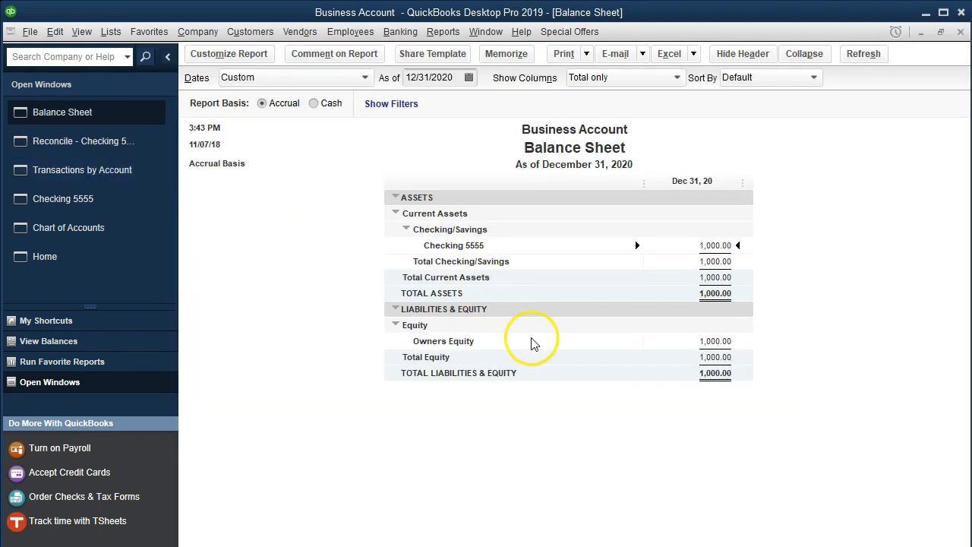